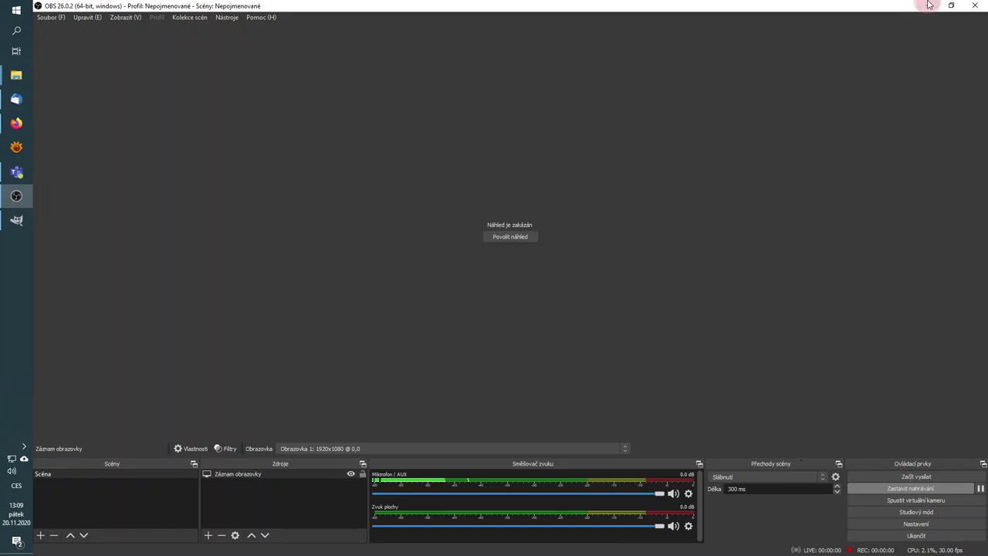
# Minimize OBS, show the Sekvenční\02 folder in File Explorer, and select DSC01304.JPG
pyautogui.click(928, 5)
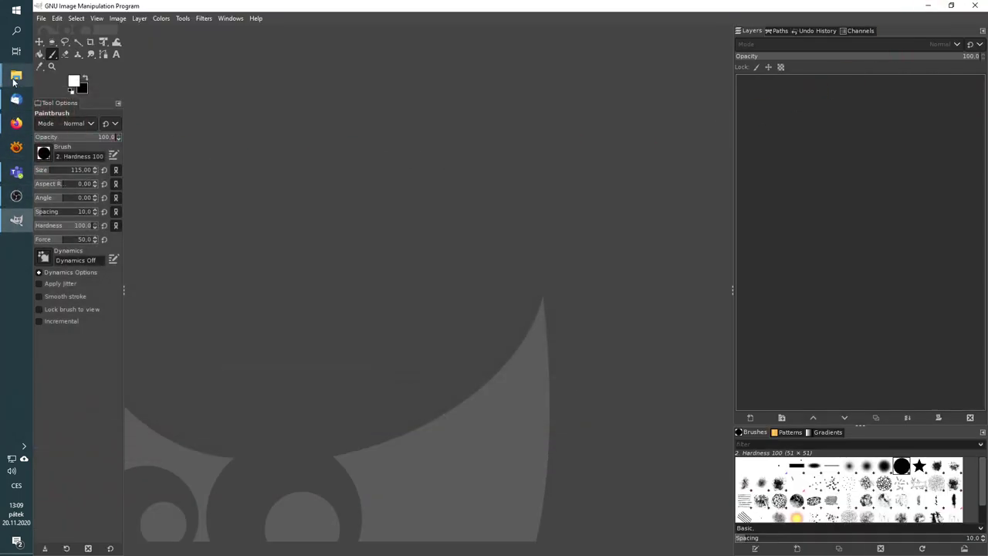
pyautogui.moveTo(16, 75)
pyautogui.click(91, 126)
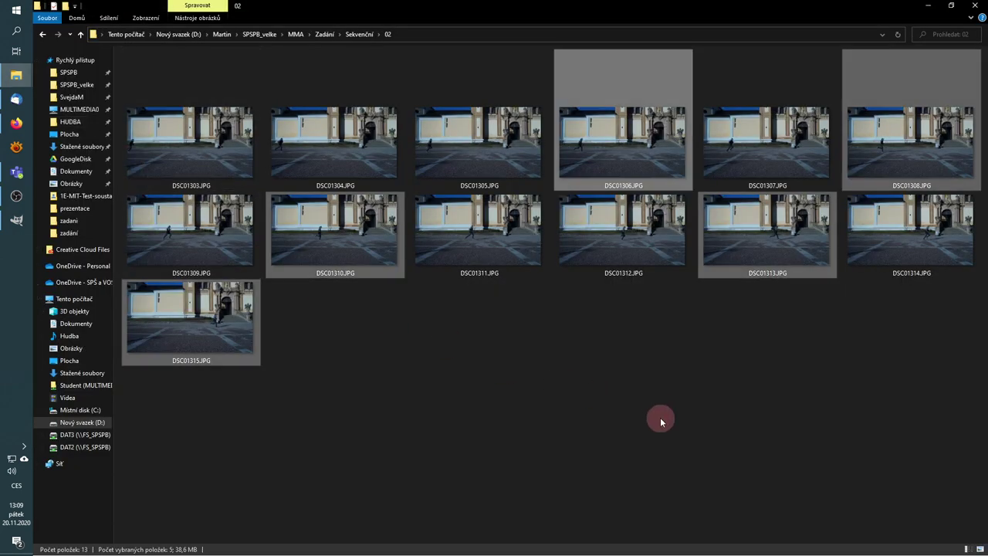
pyautogui.click(659, 417)
pyautogui.click(591, 128)
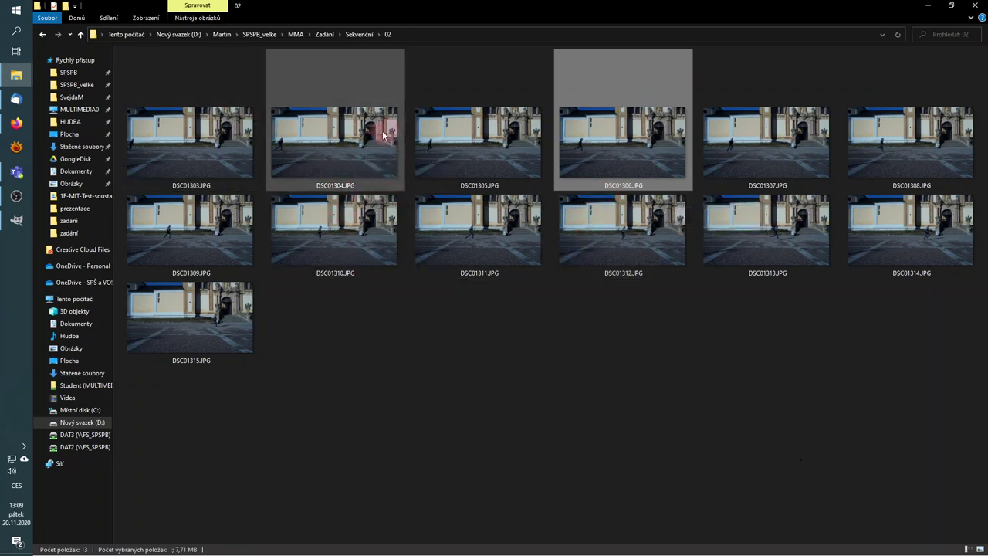
pyautogui.moveTo(334, 146)
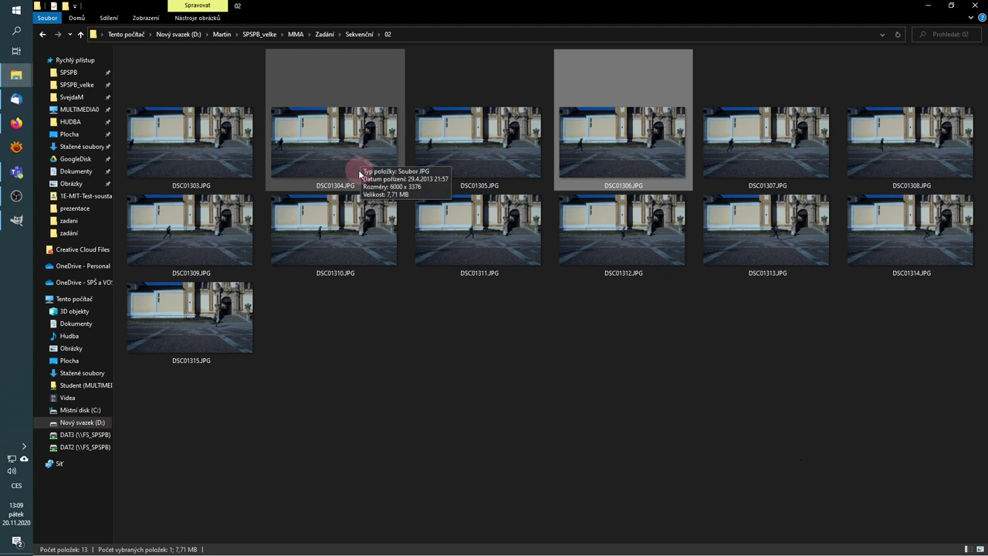
# Drag DSC01304.JPG into GIMP so it opens as a 6000x3376 single-layer image
pyautogui.click(356, 139)
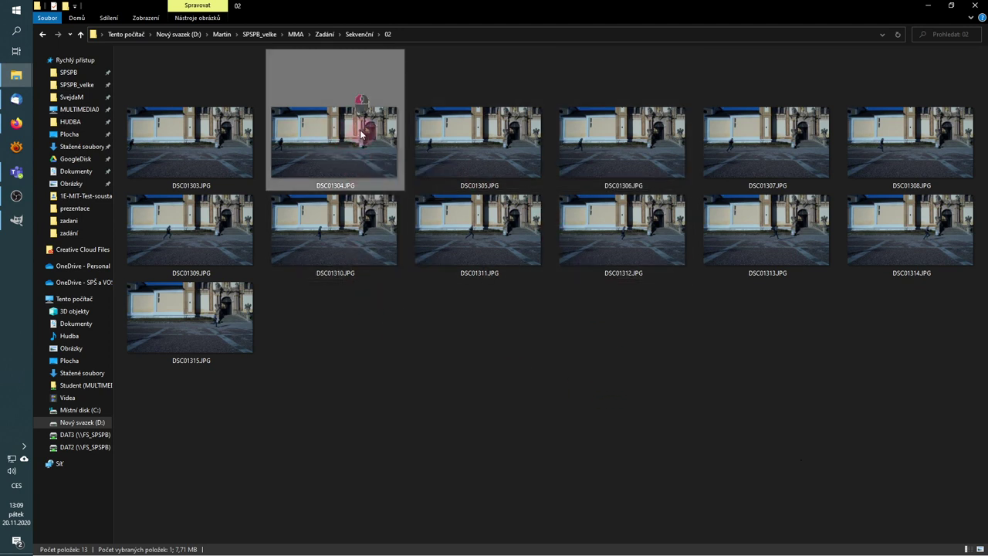
pyautogui.click(16, 220)
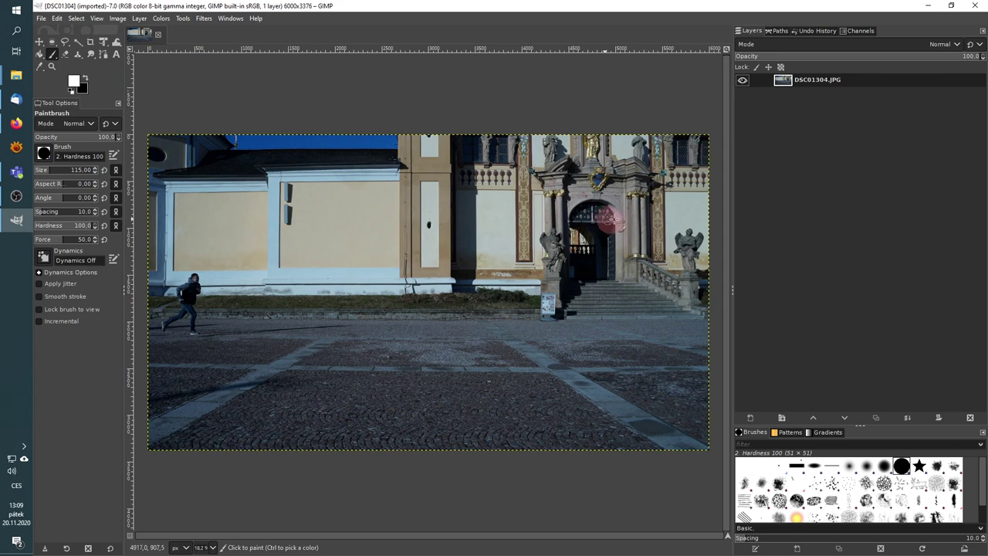
# Select DSC01306, 01308, 01311, 01313 and 01315 and drop them into GIMP's Layers panel
pyautogui.hotkey('alt', 'Tab')
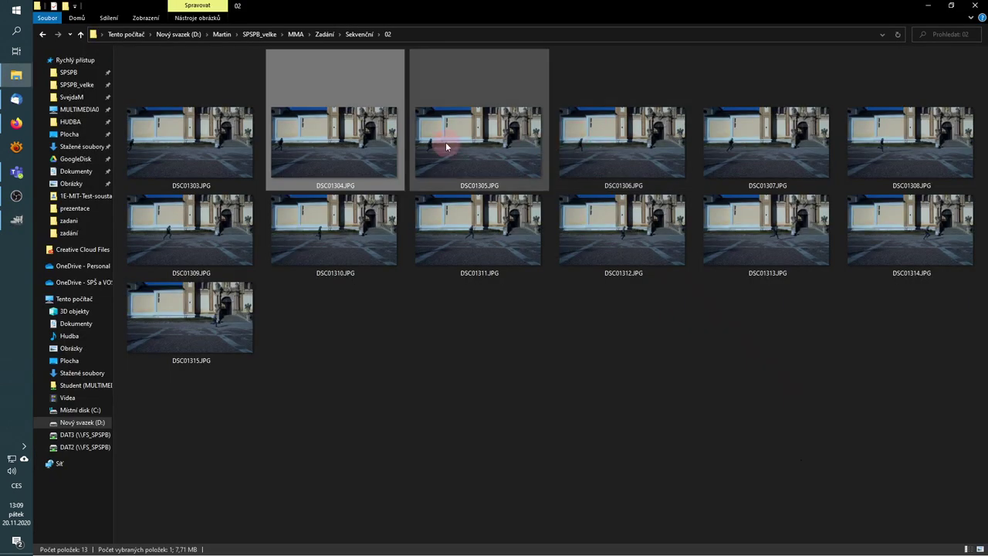
pyautogui.click(648, 167)
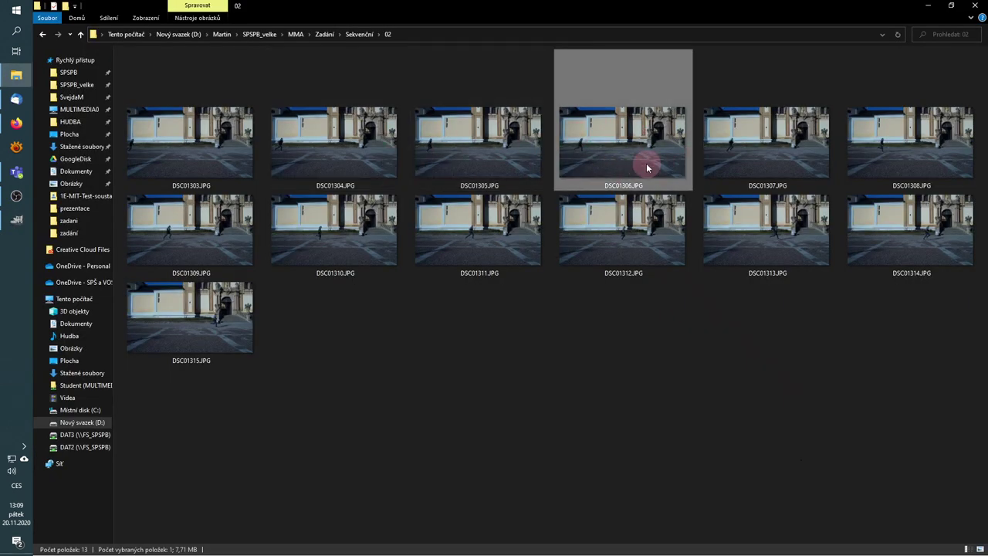
pyautogui.keyDown('ctrl'); pyautogui.click(924, 158); pyautogui.keyUp('ctrl')
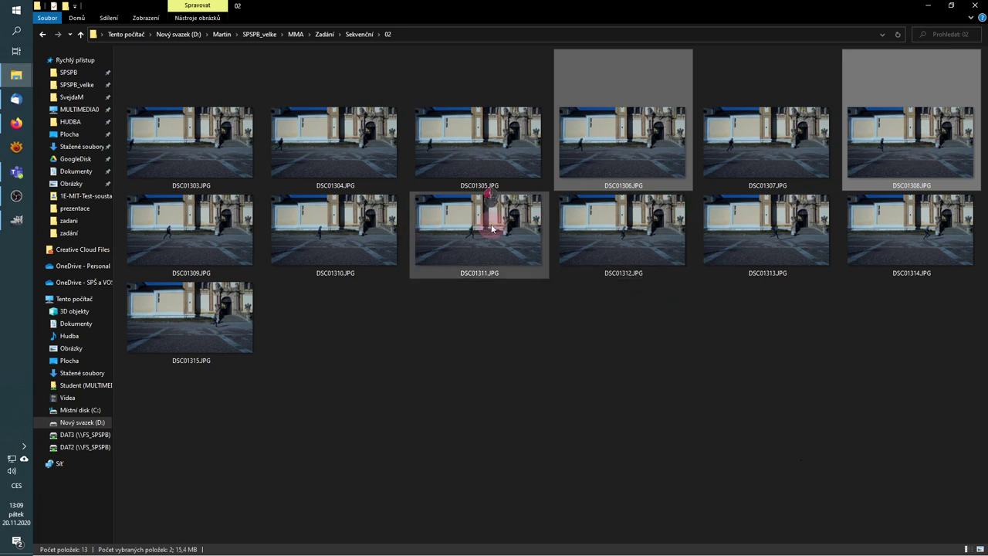
pyautogui.keyDown('ctrl'); pyautogui.click(492, 227); pyautogui.keyUp('ctrl')
pyautogui.keyDown('ctrl'); pyautogui.click(789, 236); pyautogui.keyUp('ctrl')
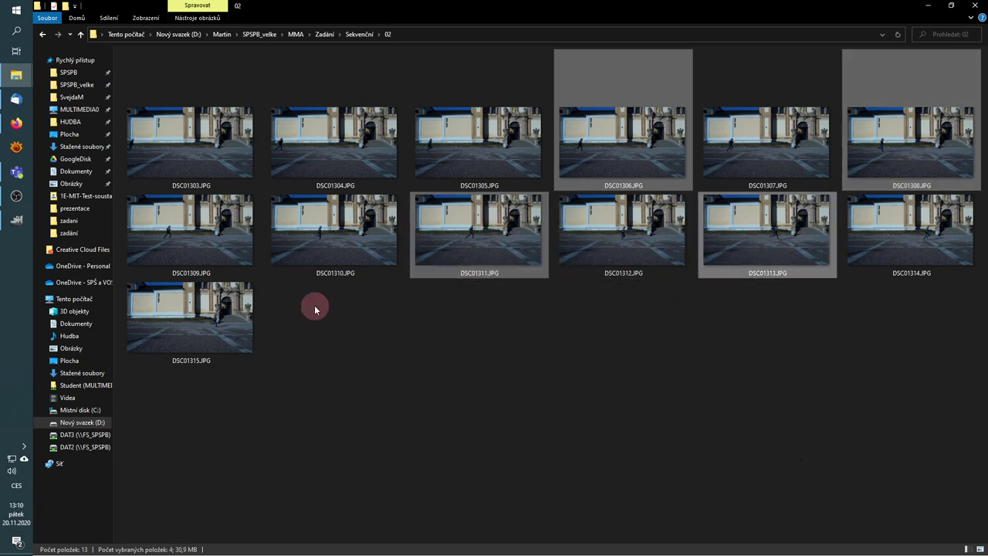
pyautogui.keyDown('ctrl'); pyautogui.click(190, 329); pyautogui.keyUp('ctrl')
pyautogui.moveTo(609, 168)
pyautogui.mouseDown()
pyautogui.moveTo(17, 216)
pyautogui.moveTo(866, 222)
pyautogui.mouseUp()
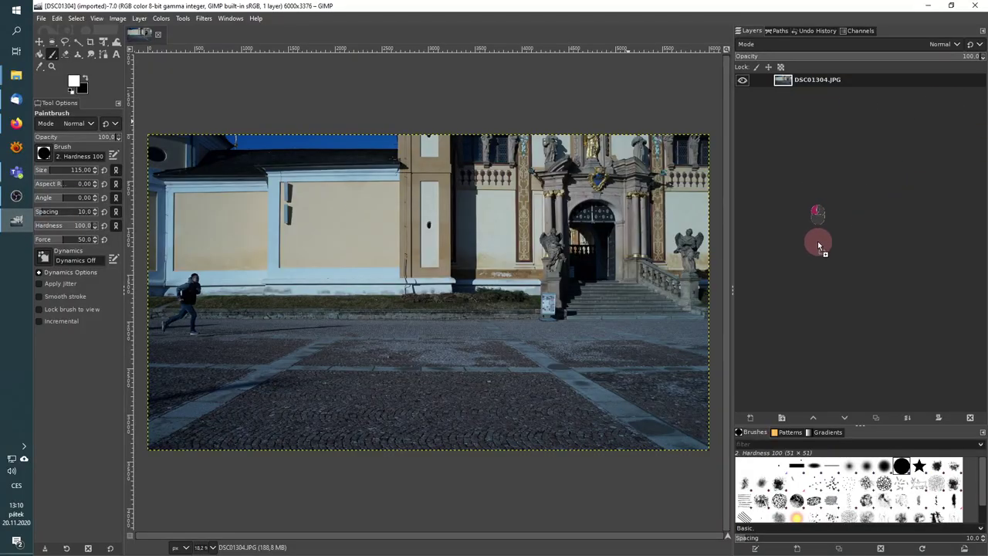
pyautogui.moveTo(818, 243)
pyautogui.mouseDown()
pyautogui.moveTo(832, 176)
pyautogui.moveTo(854, 247)
pyautogui.moveTo(809, 268)
pyautogui.mouseUp()
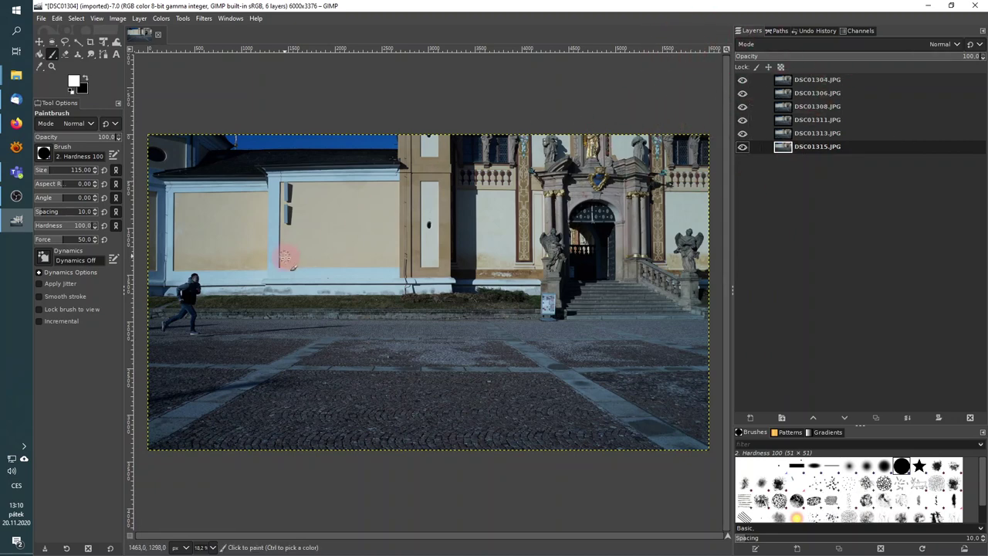
# Add a Black (full transparency) layer mask to the top DSC01304.JPG layer
pyautogui.click(771, 79)
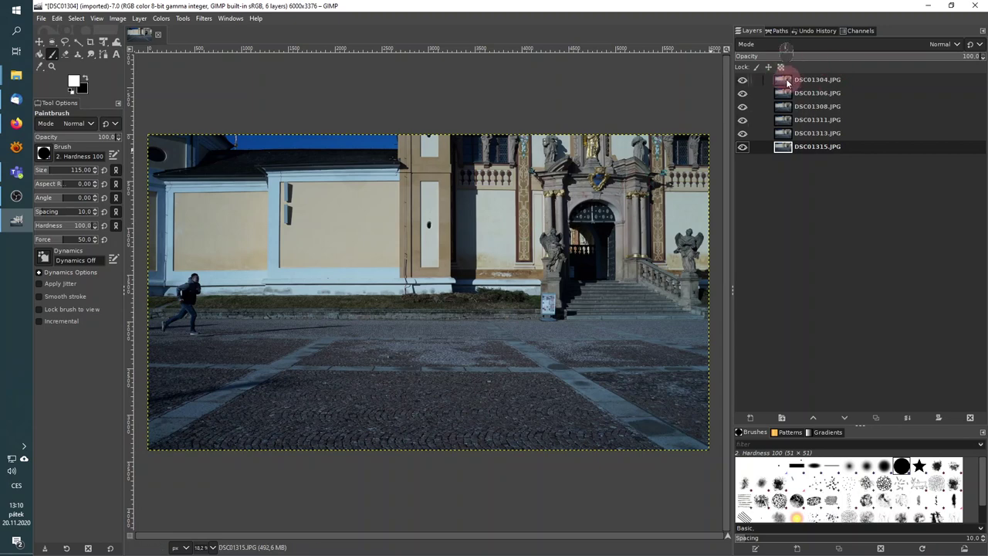
pyautogui.click(787, 81)
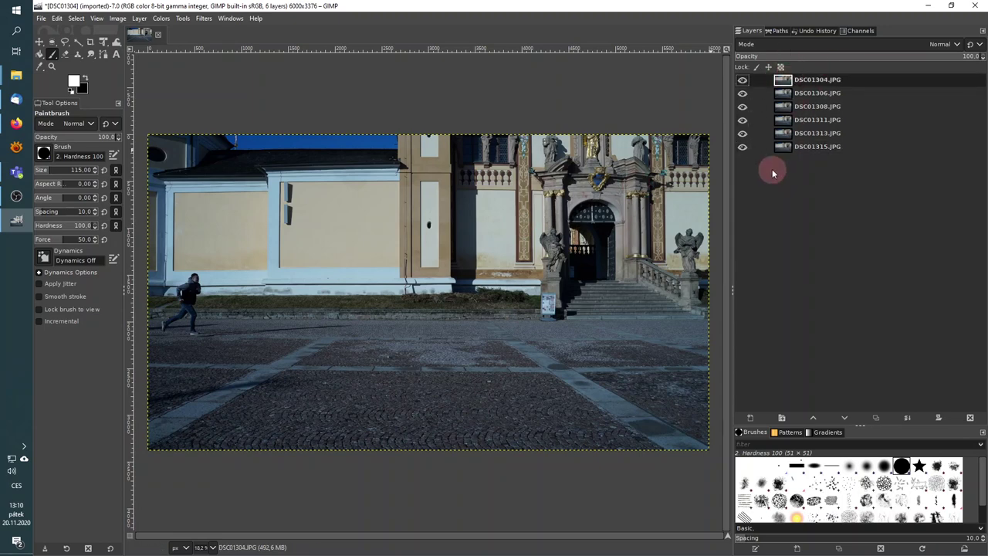
pyautogui.rightClick(786, 82)
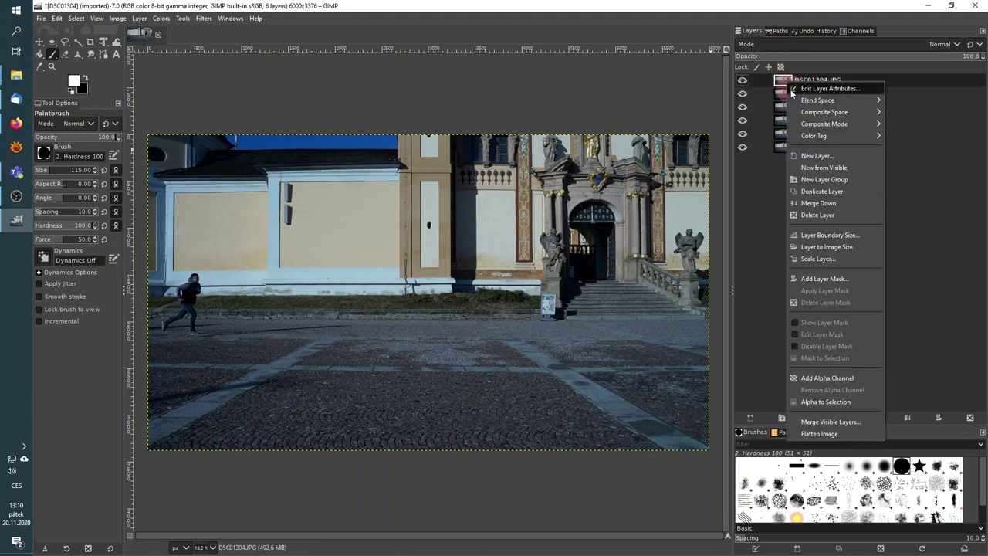
pyautogui.click(825, 279)
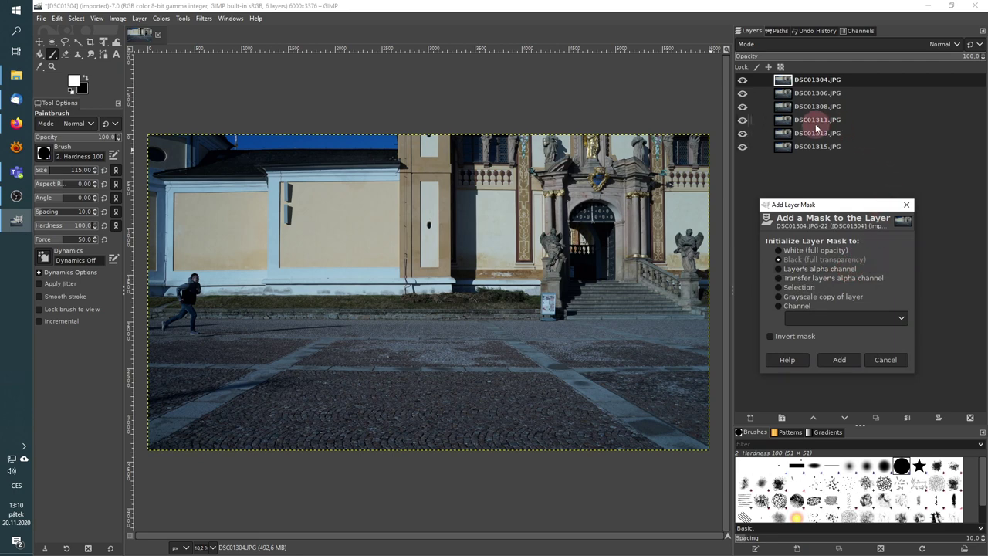
pyautogui.click(793, 260)
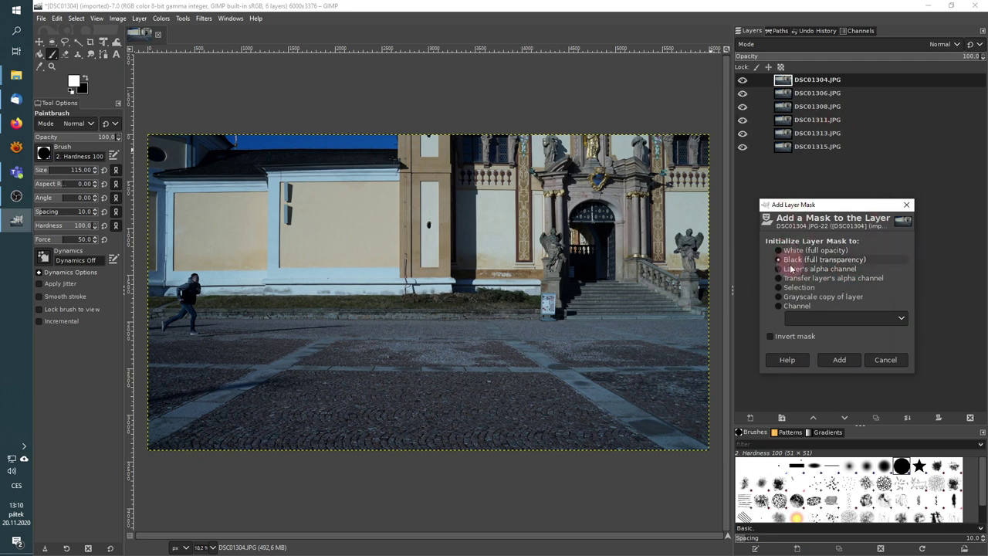
pyautogui.click(839, 361)
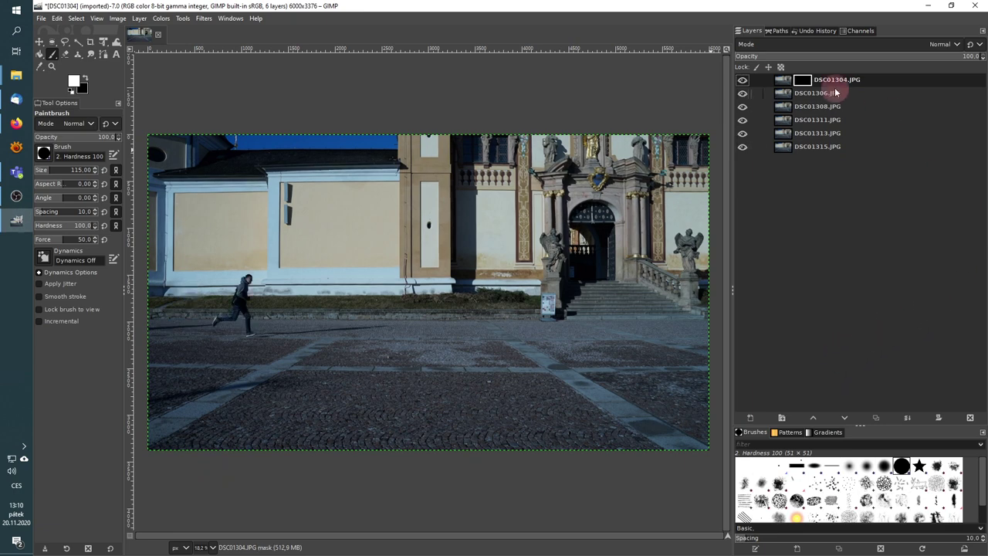
# Choose the 2. Hardness 075 brush for the Paintbrush in Tool Options
pyautogui.click(743, 120)
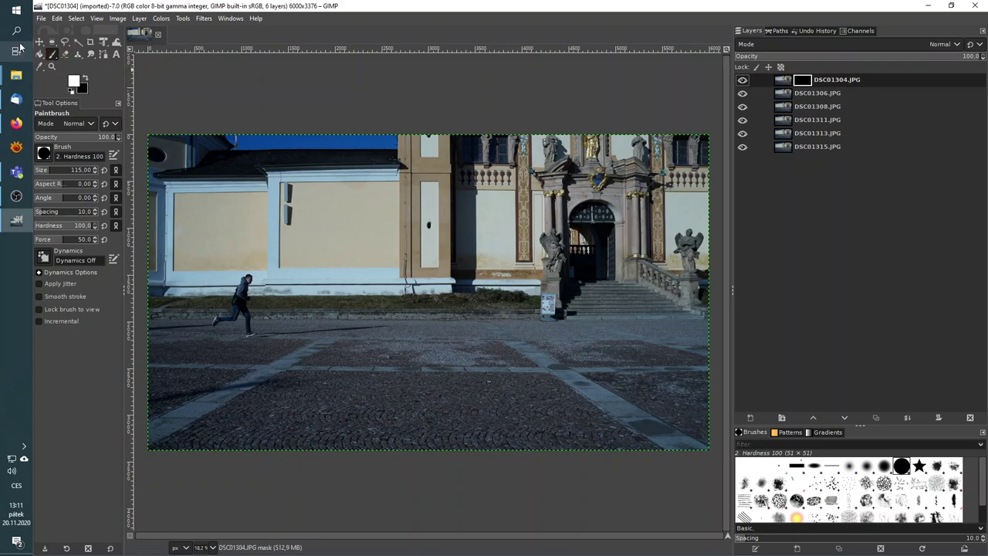
pyautogui.click(44, 153)
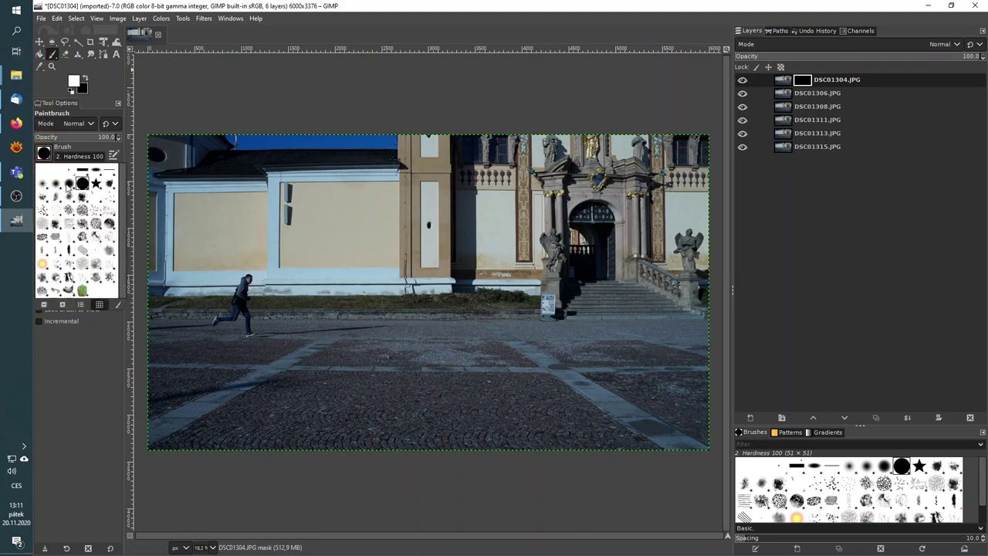
pyautogui.click(67, 184)
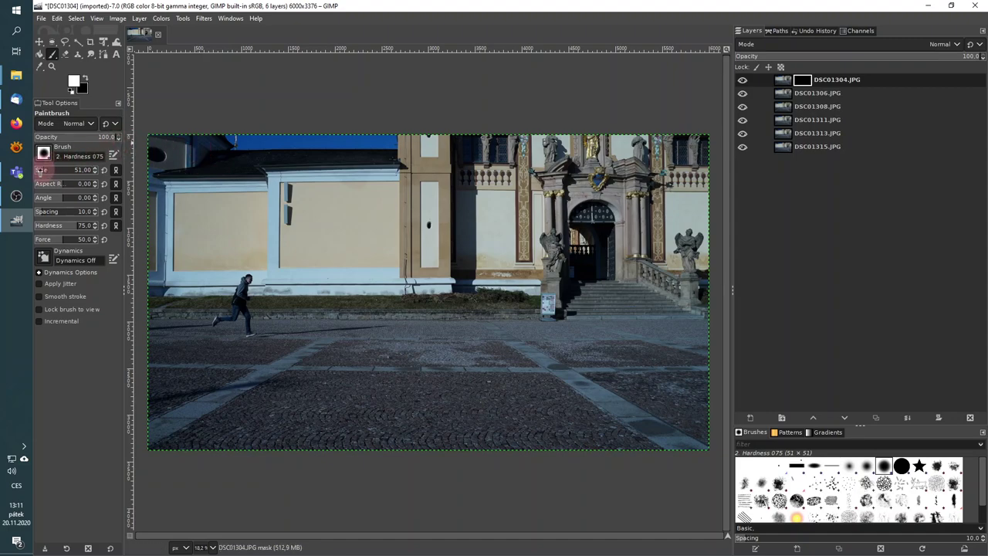
# Set the brush size to 161 and zoom in on the square
pyautogui.moveTo(48, 170); pyautogui.dragTo(70, 170)
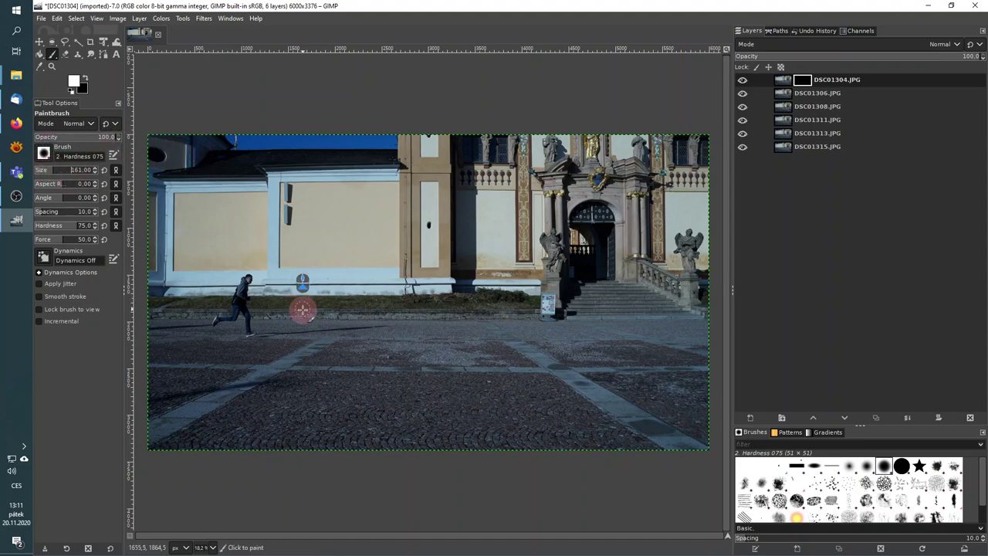
pyautogui.scroll(2, 304, 312)
pyautogui.scroll(2, 238, 342)
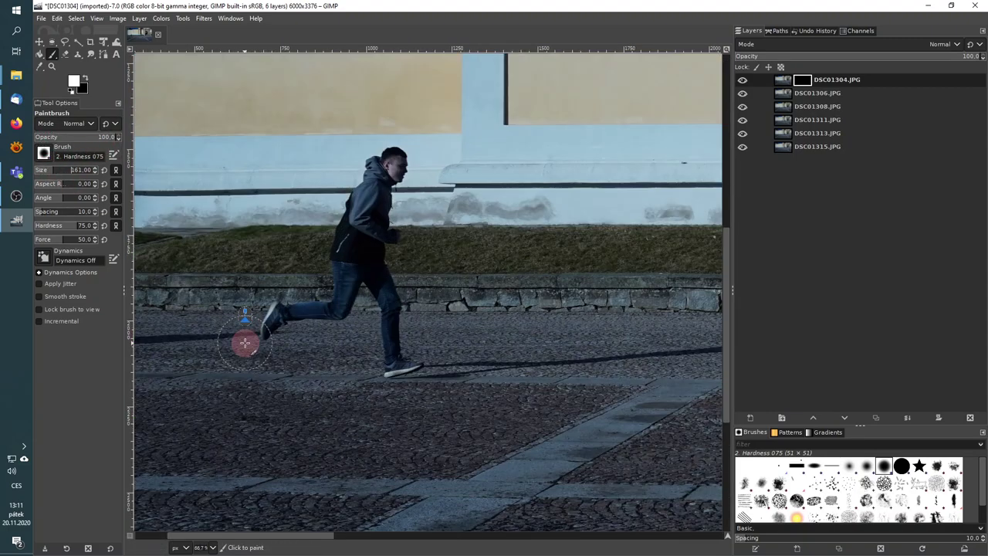
pyautogui.hscroll(-3, 241, 342)
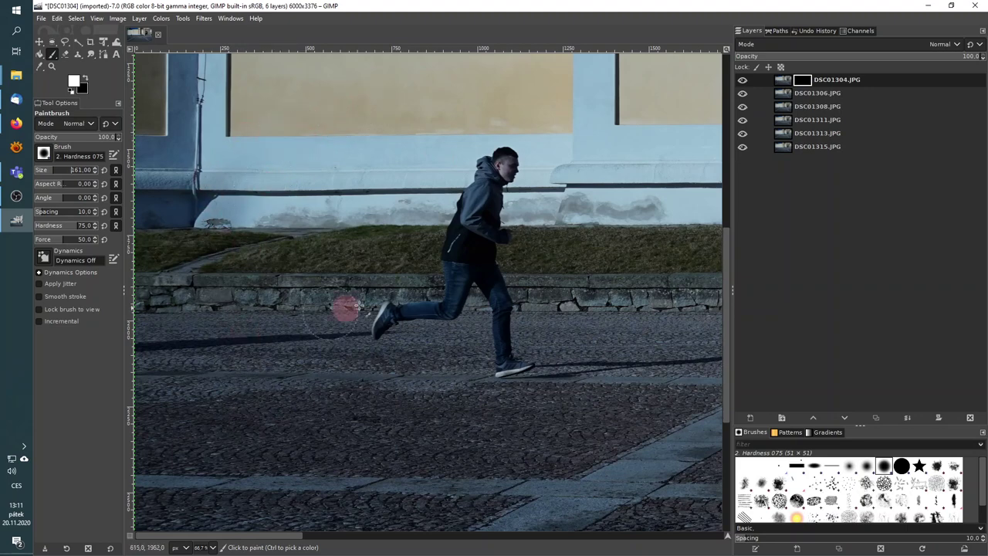
# Preview DSC01304 with its mask disabled, re-enable it, and paint white over its runner
pyautogui.rightClick(811, 85)
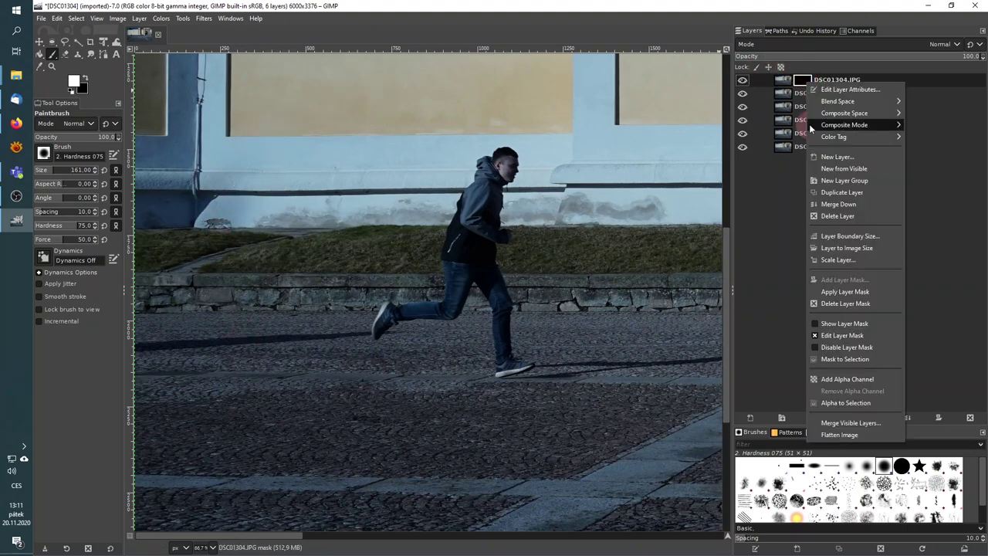
pyautogui.click(863, 351)
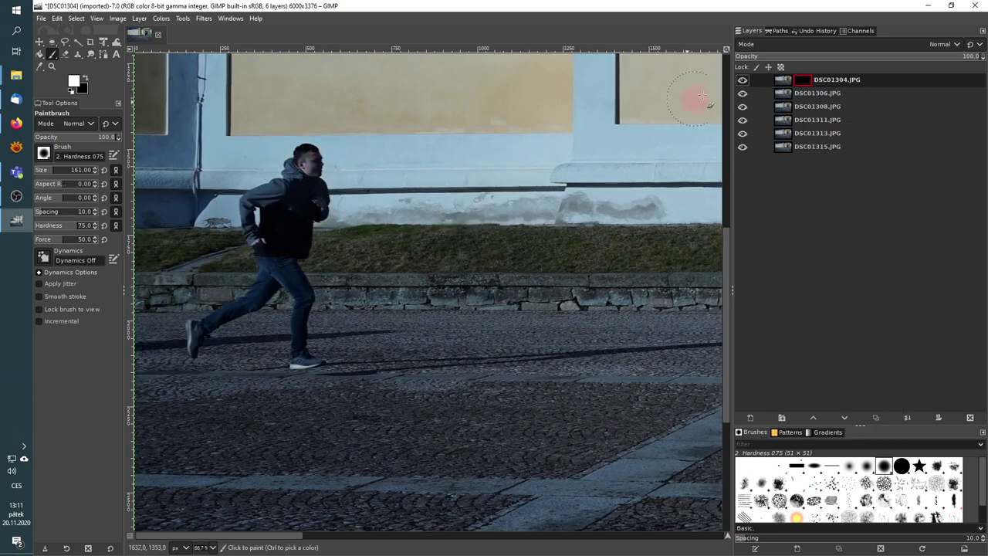
pyautogui.rightClick(801, 80)
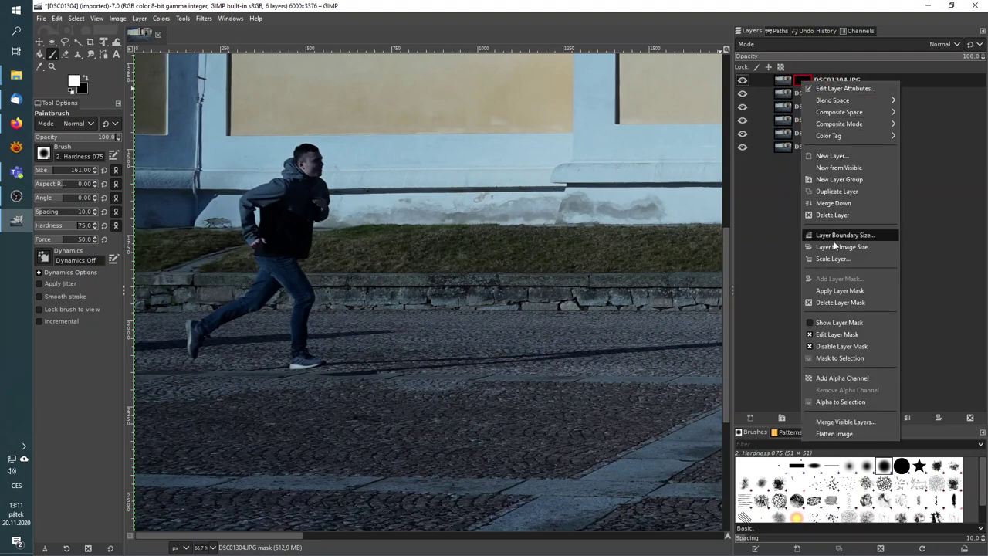
pyautogui.click(843, 345)
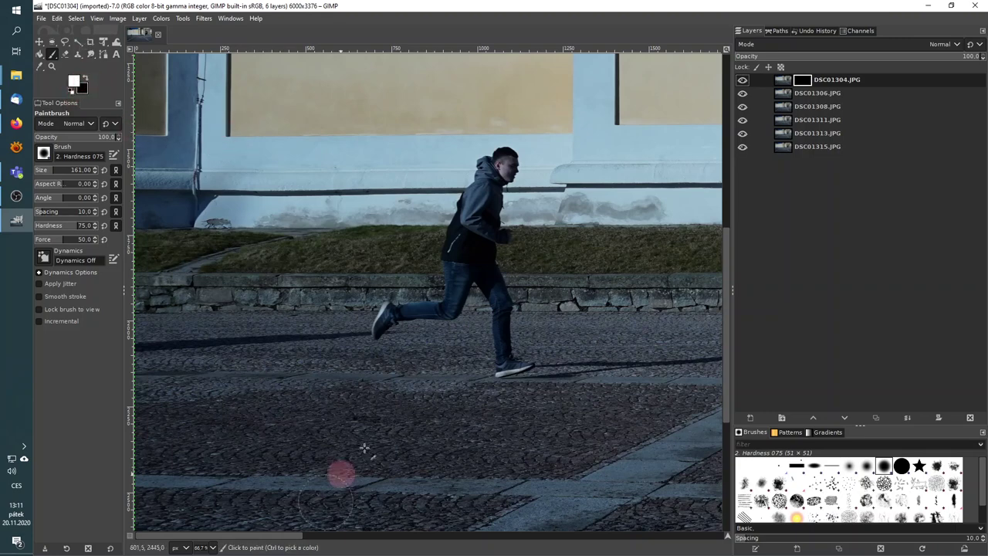
pyautogui.moveTo(280, 174)
pyautogui.mouseDown()
pyautogui.moveTo(296, 208)
pyautogui.moveTo(207, 332)
pyautogui.moveTo(314, 354)
pyautogui.moveTo(301, 354)
pyautogui.moveTo(308, 137)
pyautogui.moveTo(254, 231)
pyautogui.mouseUp()
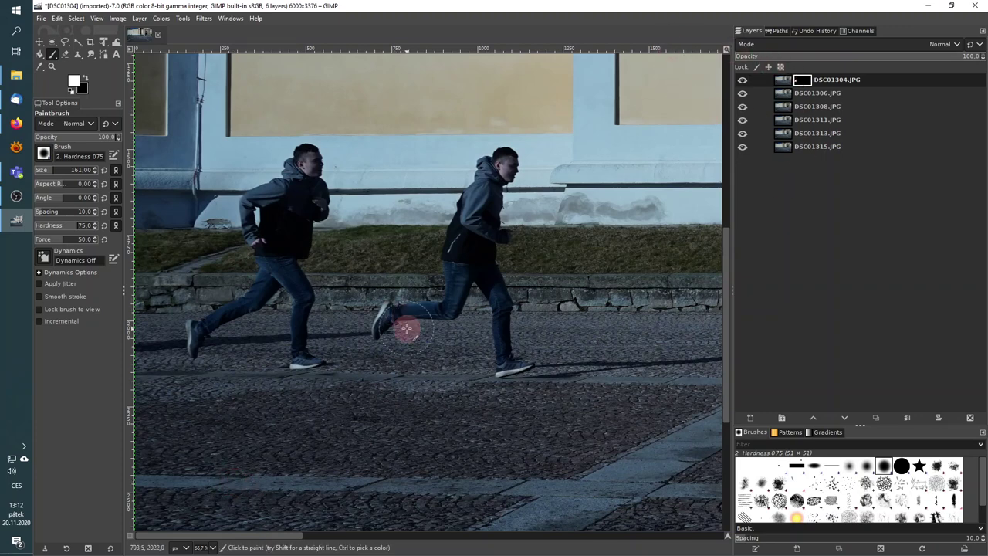
pyautogui.hscroll(5, 397, 316)
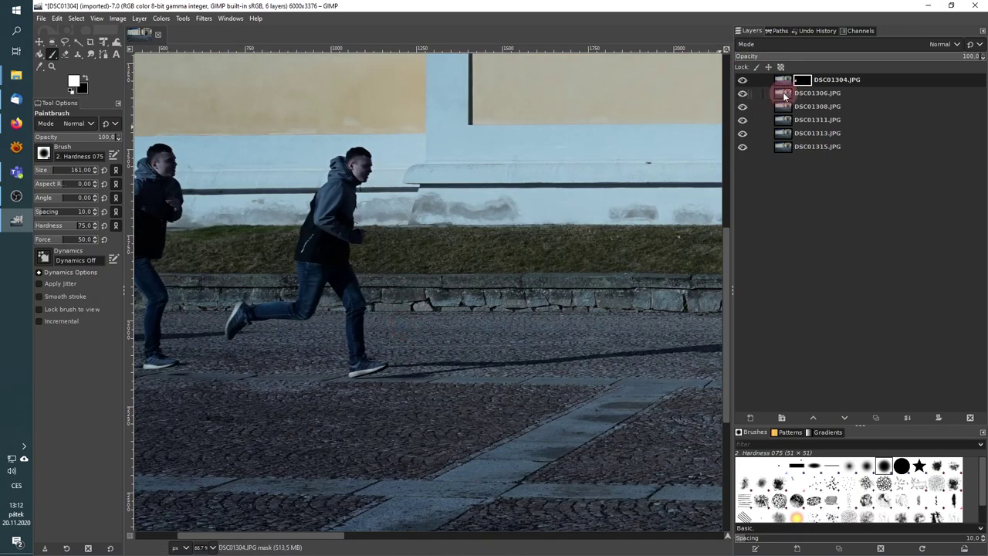
# Add a Black (full transparency) layer mask to the DSC01306.JPG layer
pyautogui.click(784, 96)
pyautogui.rightClick(784, 97)
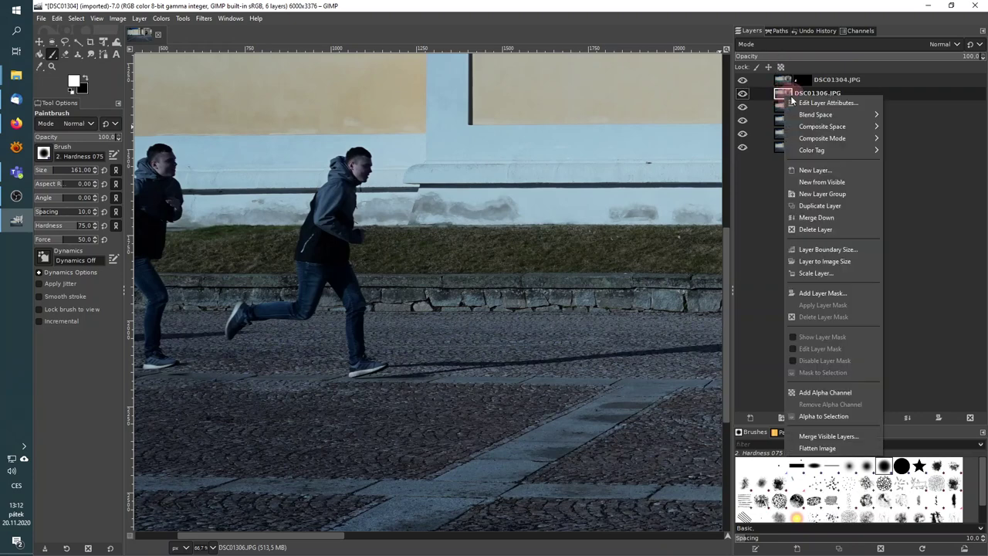
pyautogui.click(844, 294)
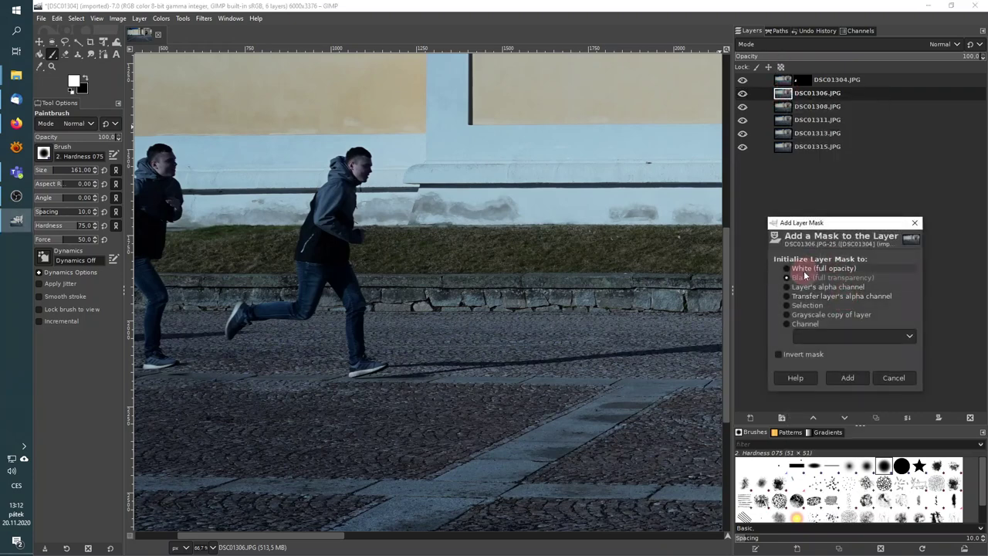
pyautogui.click(846, 377)
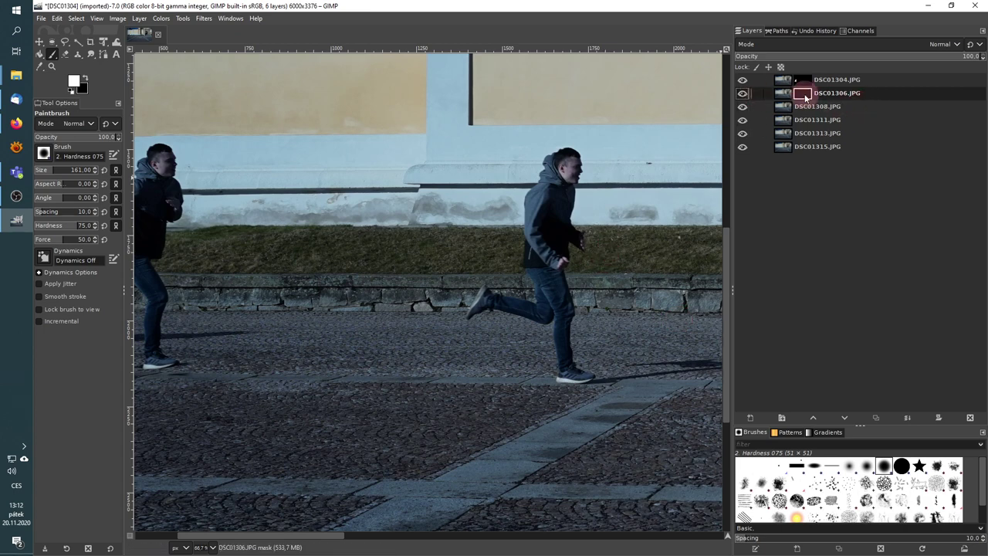
# Disable the DSC01306 mask briefly to locate its runner, then re-enable it
pyautogui.rightClick(806, 96)
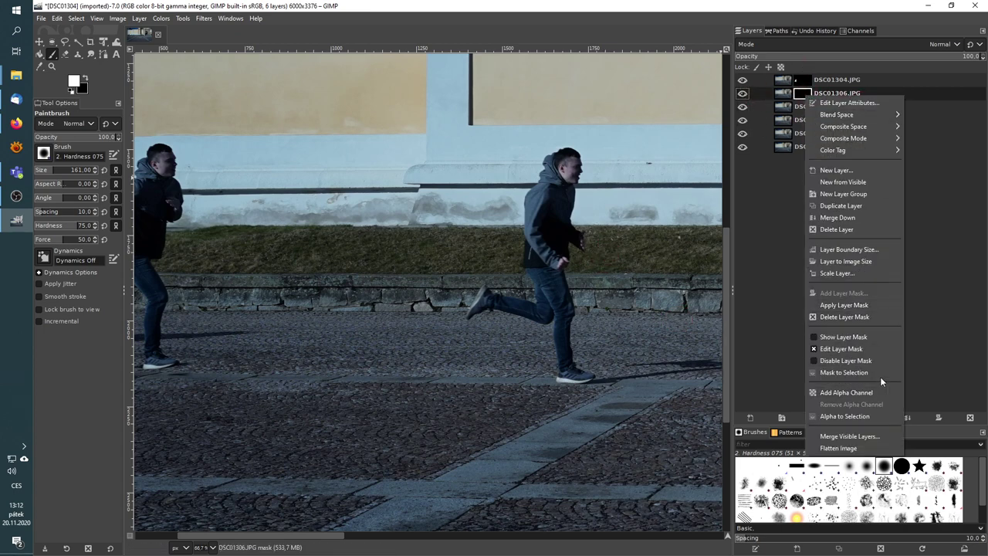
pyautogui.click(871, 362)
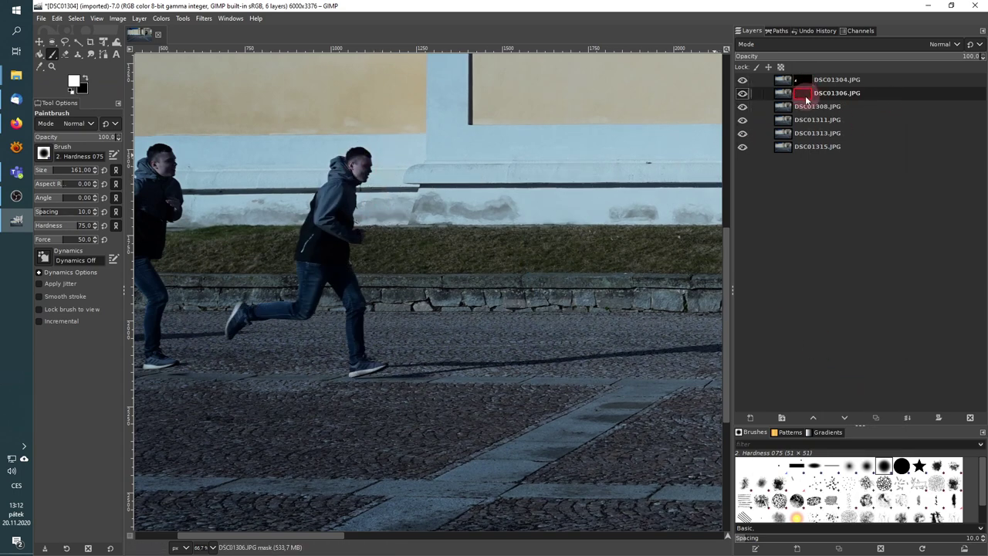
pyautogui.rightClick(805, 96)
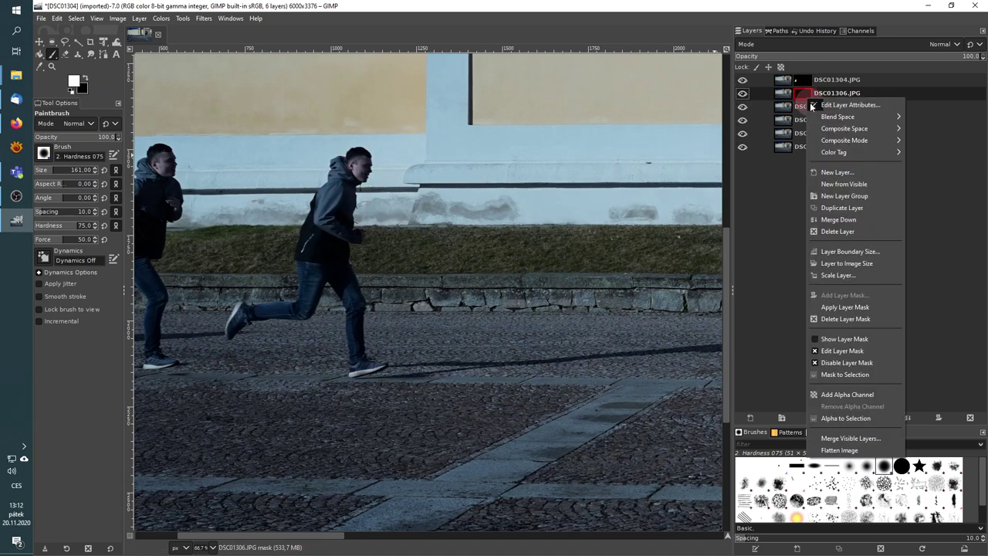
pyautogui.click(847, 364)
# Paint white on the DSC01306 mask over its runner and zoom to check the legs
pyautogui.moveTo(337, 156)
pyautogui.mouseDown()
pyautogui.moveTo(348, 203)
pyautogui.moveTo(275, 315)
pyautogui.moveTo(383, 330)
pyautogui.moveTo(378, 221)
pyautogui.moveTo(393, 249)
pyautogui.moveTo(327, 161)
pyautogui.moveTo(304, 284)
pyautogui.moveTo(341, 218)
pyautogui.moveTo(342, 254)
pyautogui.moveTo(355, 232)
pyautogui.mouseUp()
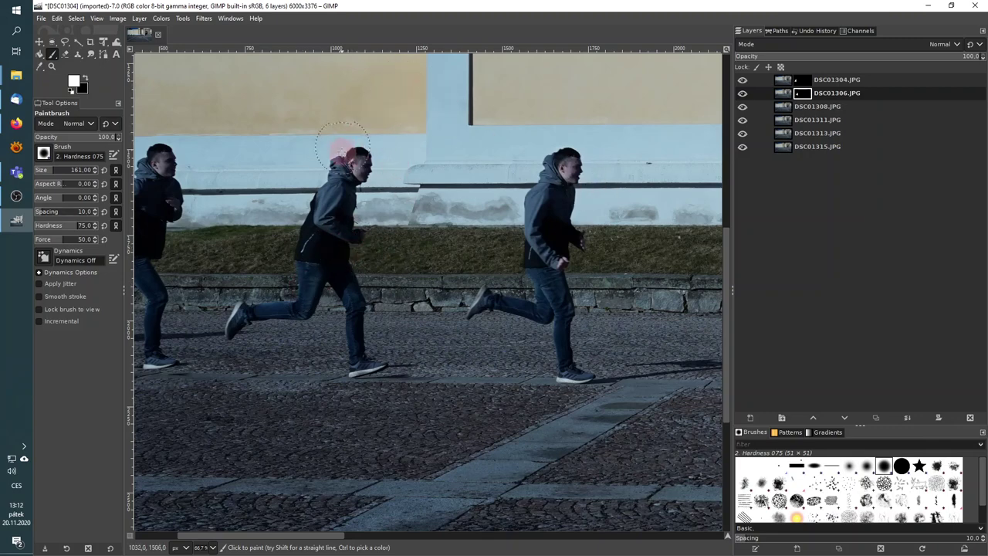
pyautogui.keyDown('ctrl'); pyautogui.scroll(2, 355, 285); pyautogui.keyUp('ctrl')
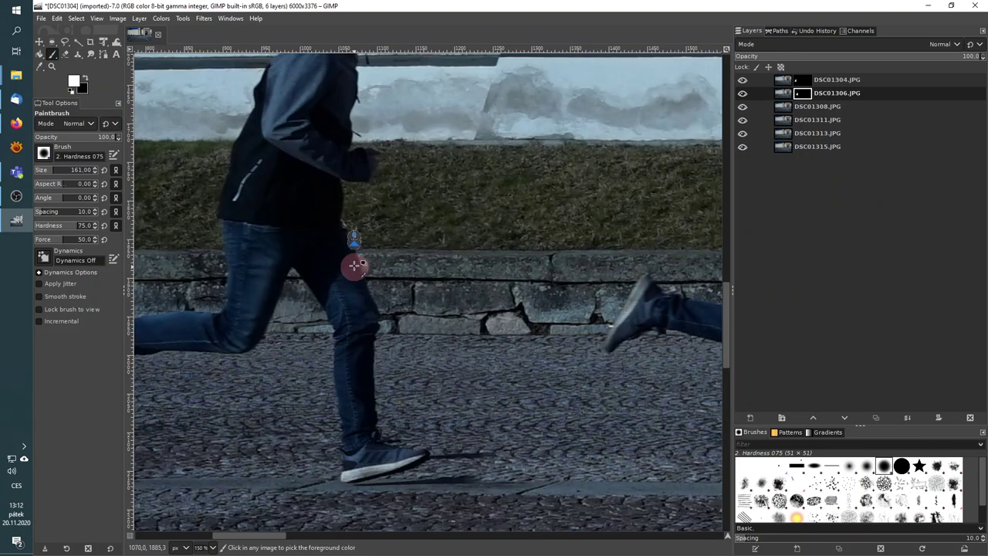
pyautogui.keyDown('ctrl'); pyautogui.scroll(-4, 375, 302); pyautogui.keyUp('ctrl')
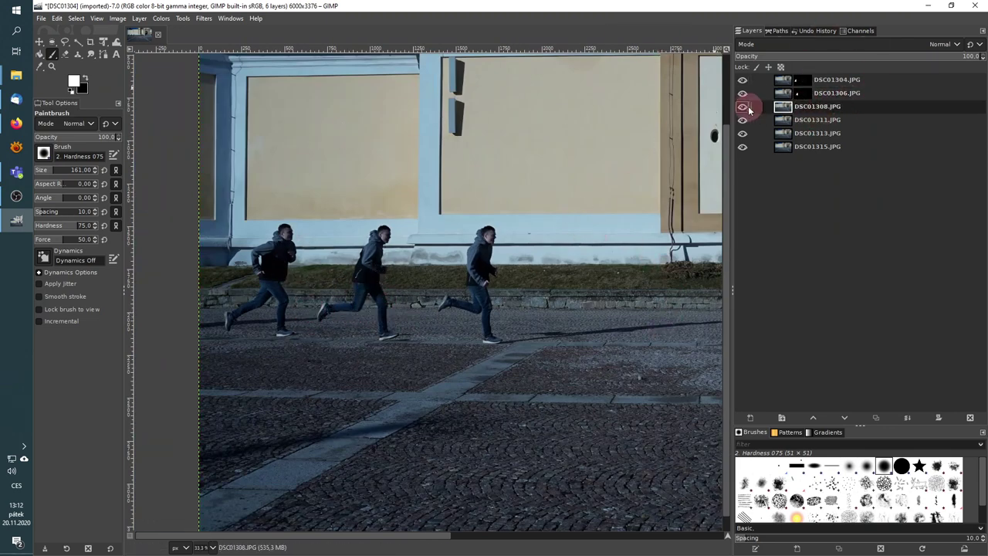
# Add a Black (full transparency) layer mask to the DSC01308.JPG layer
pyautogui.rightClick(805, 108)
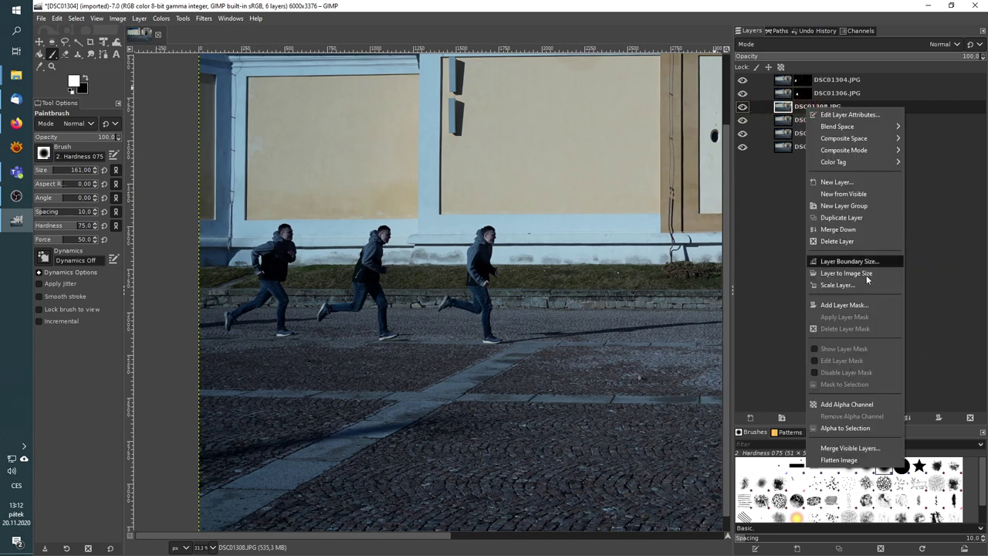
pyautogui.click(843, 305)
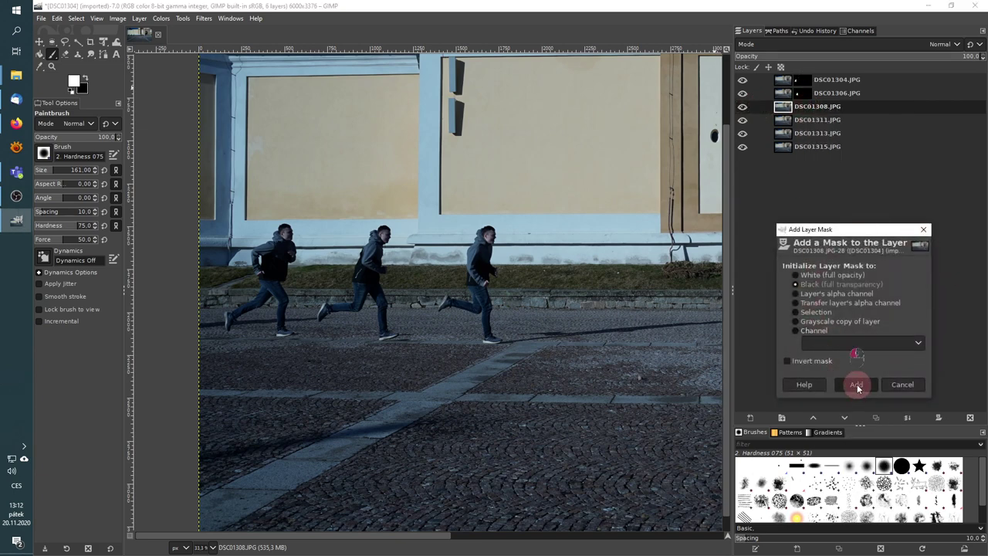
pyautogui.click(856, 384)
# Toggle the DSC01308 mask off and on to find its runner, then paint him in white
pyautogui.rightClick(804, 108)
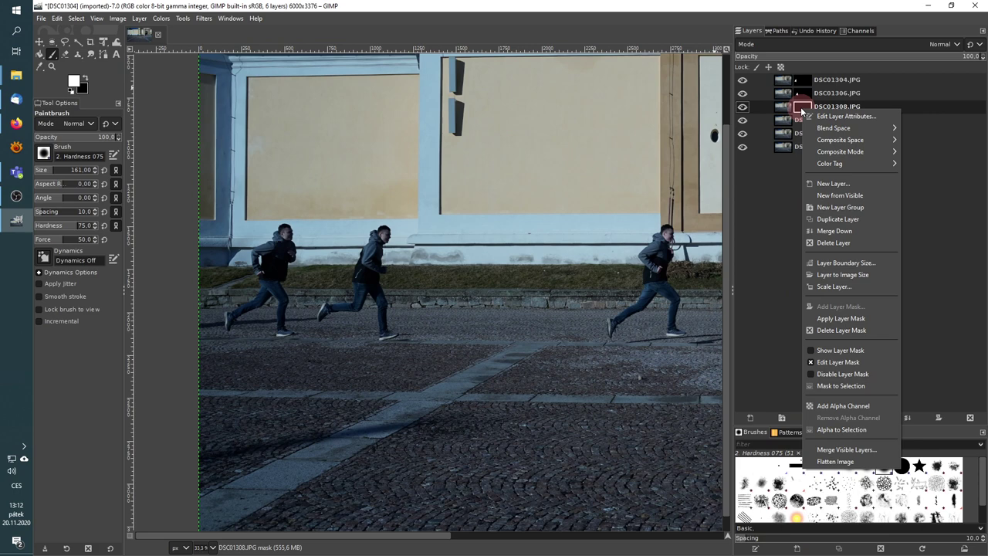
pyautogui.click(859, 375)
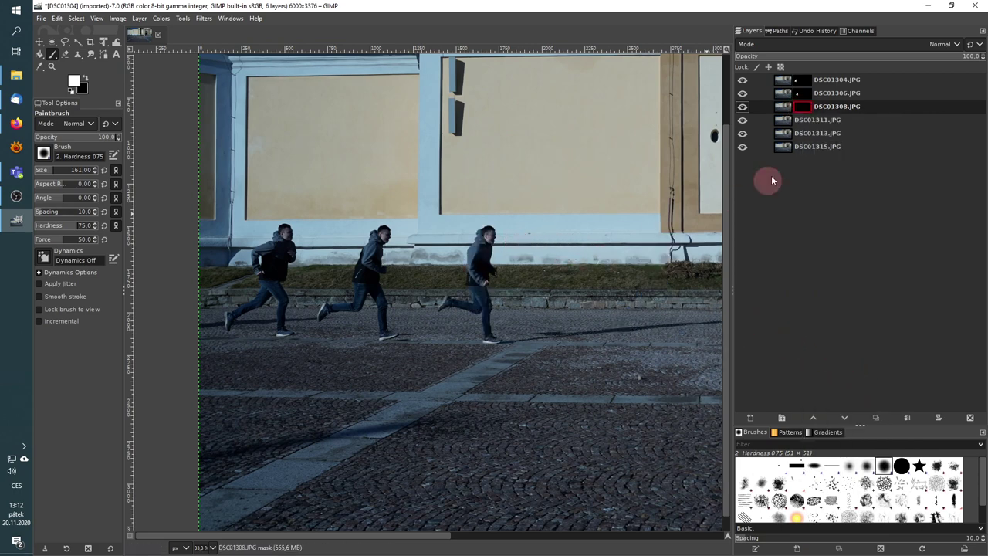
pyautogui.rightClick(807, 108)
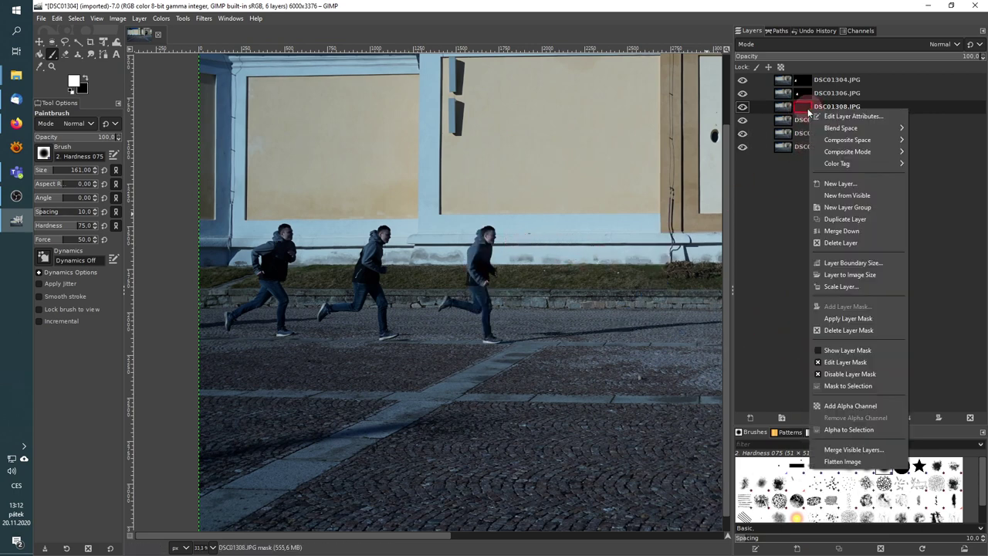
pyautogui.click(861, 375)
pyautogui.moveTo(483, 220)
pyautogui.mouseDown()
pyautogui.moveTo(474, 324)
pyautogui.moveTo(452, 335)
pyautogui.moveTo(454, 300)
pyautogui.moveTo(440, 304)
pyautogui.moveTo(501, 344)
pyautogui.moveTo(497, 230)
pyautogui.moveTo(482, 239)
pyautogui.mouseUp()
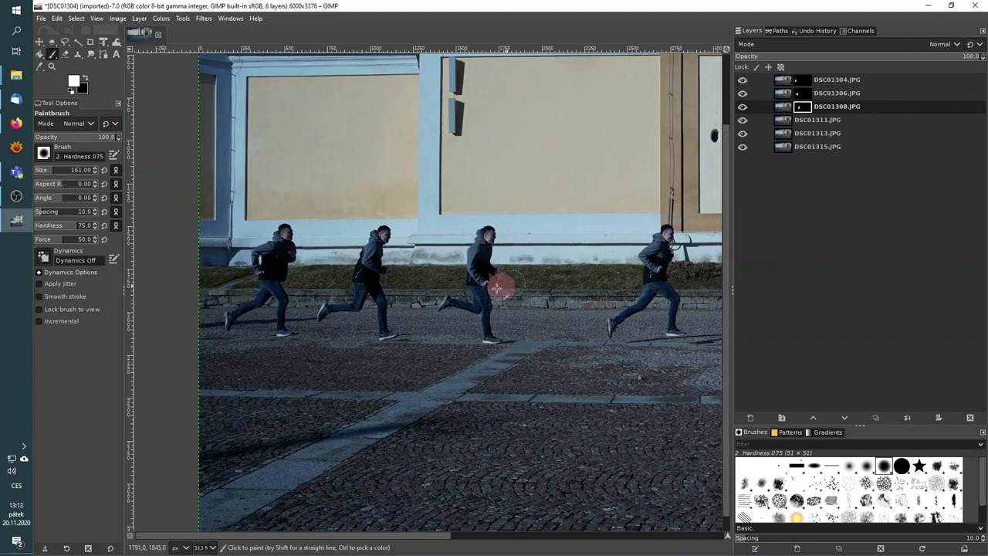
pyautogui.hscroll(5, 485, 314)
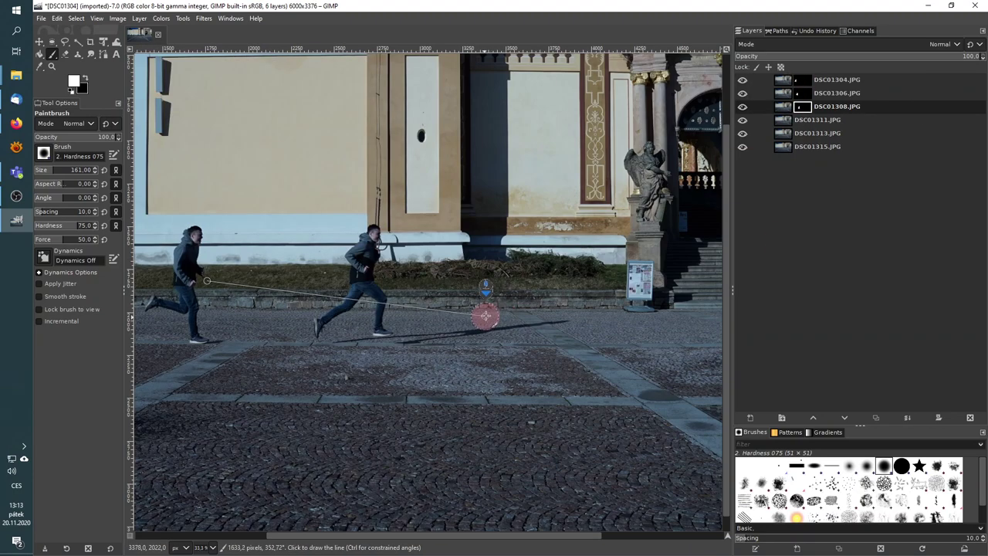
# Add a Black (full transparency) layer mask to the DSC01311.JPG layer
pyautogui.rightClick(798, 126)
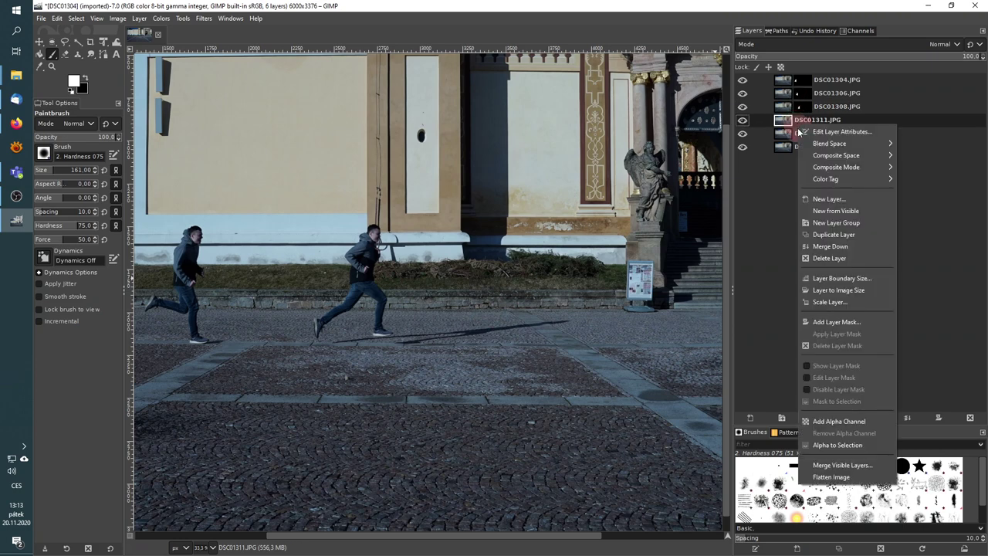
pyautogui.click(840, 321)
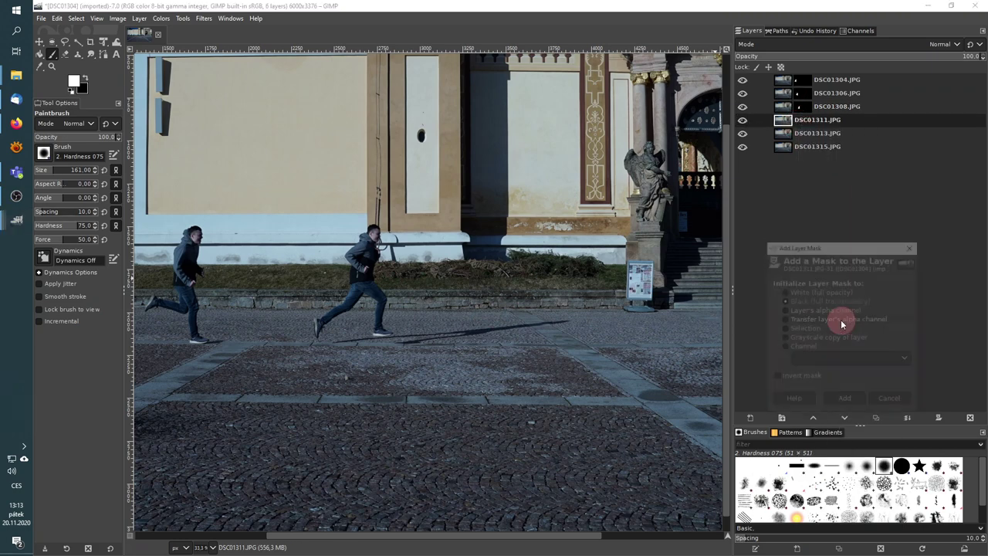
pyautogui.click(841, 400)
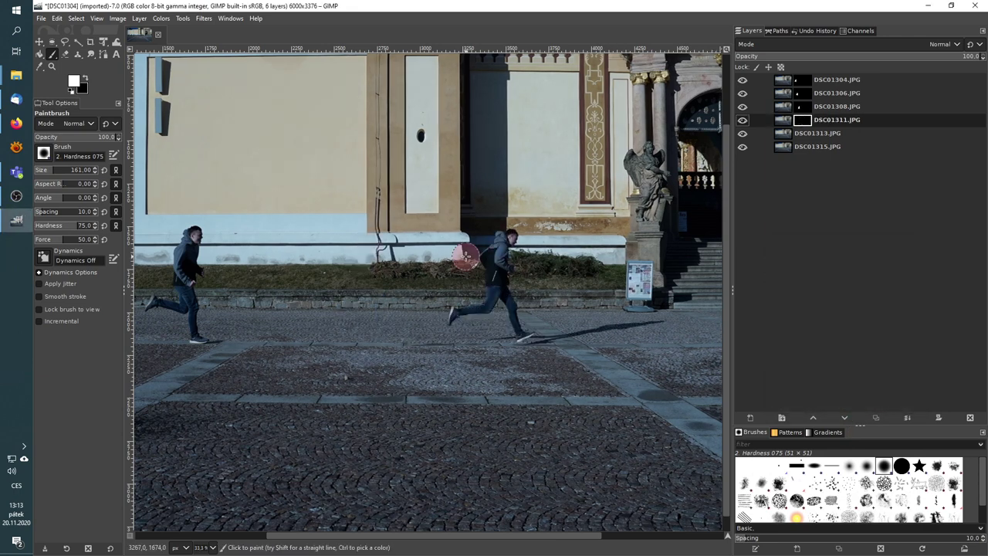
# Toggle the DSC01311 mask off and on to check position, then paint its runner in
pyautogui.rightClick(807, 123)
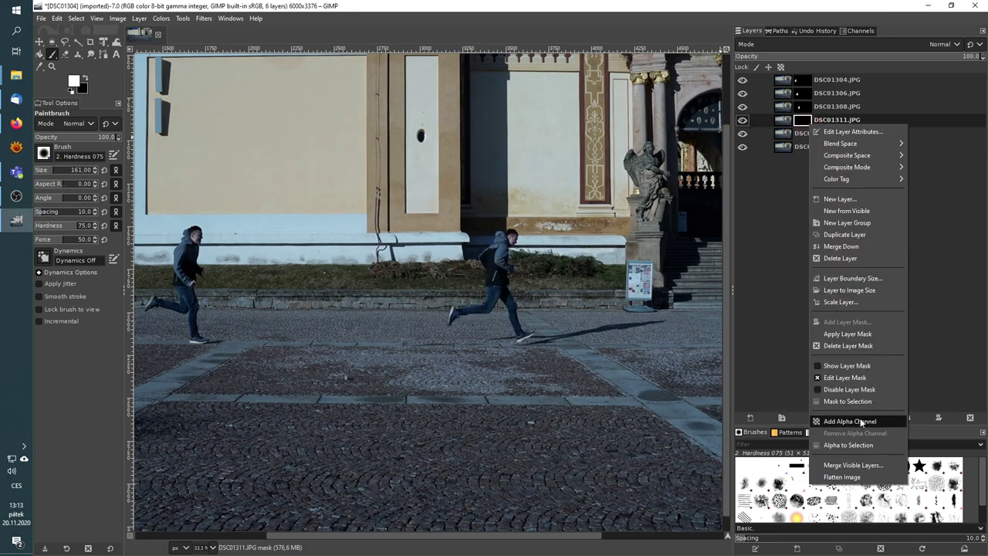
pyautogui.click(862, 389)
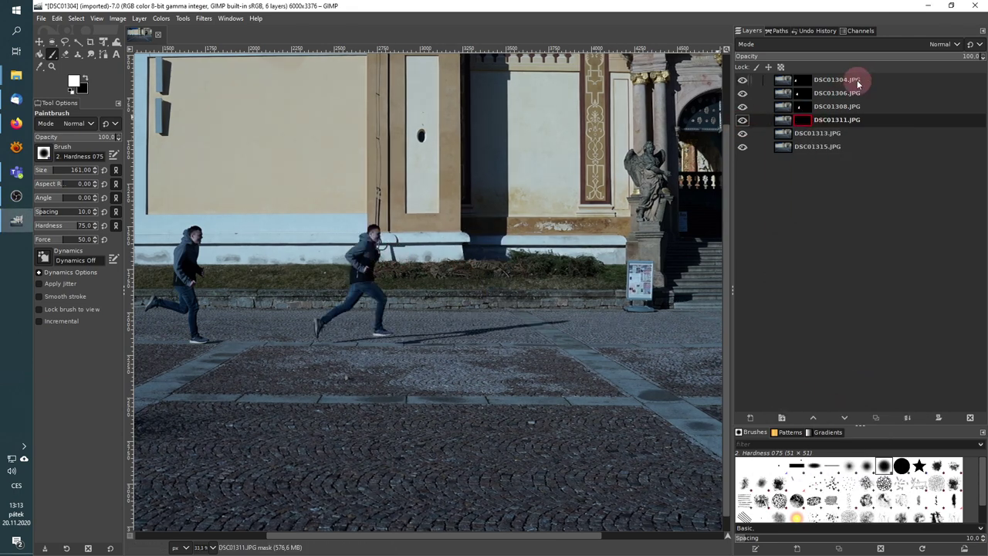
pyautogui.rightClick(802, 126)
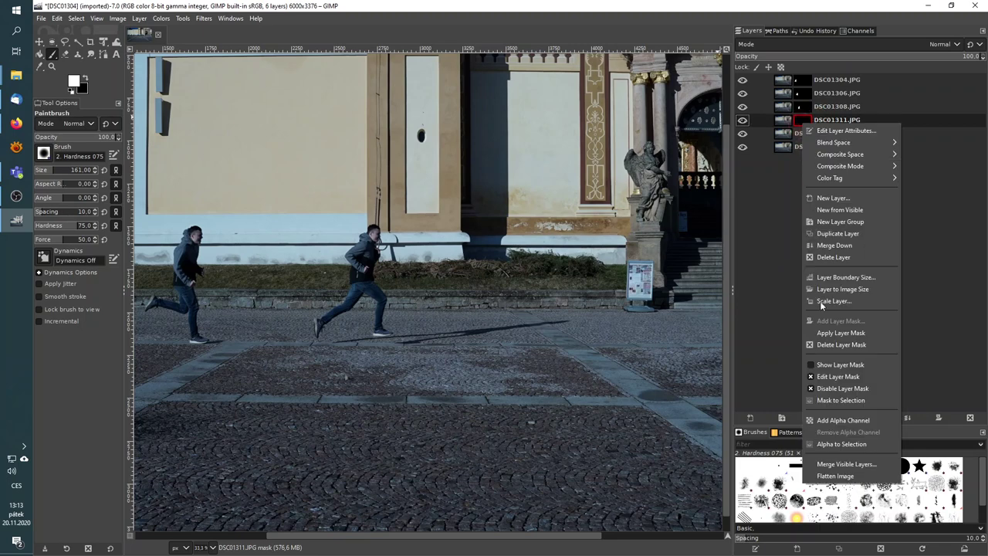
pyautogui.click(849, 390)
pyautogui.moveTo(387, 241)
pyautogui.mouseDown()
pyautogui.moveTo(376, 295)
pyautogui.moveTo(311, 326)
pyautogui.moveTo(381, 333)
pyautogui.mouseUp()
pyautogui.scroll(-4, 390, 330)
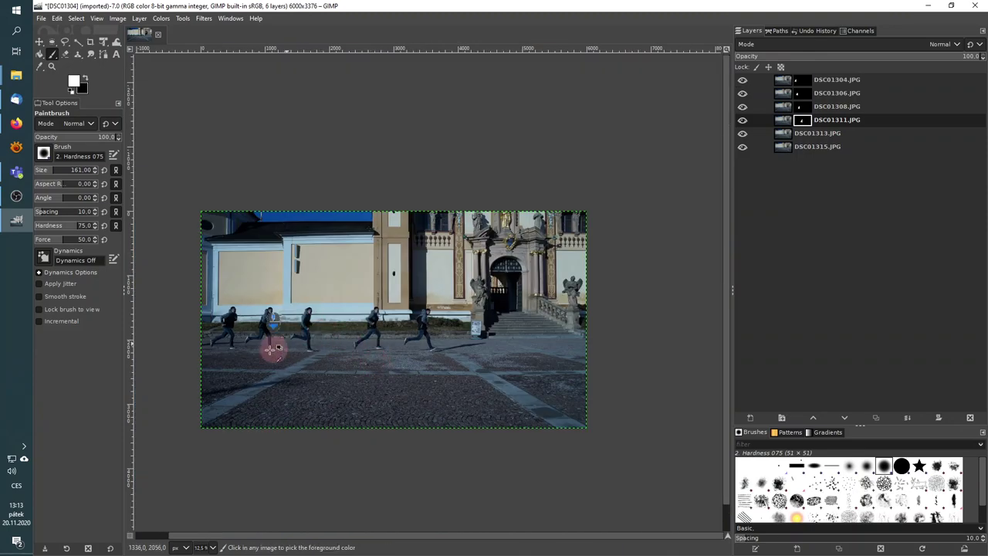
pyautogui.scroll(2, 278, 348)
pyautogui.scroll(-1, 367, 361)
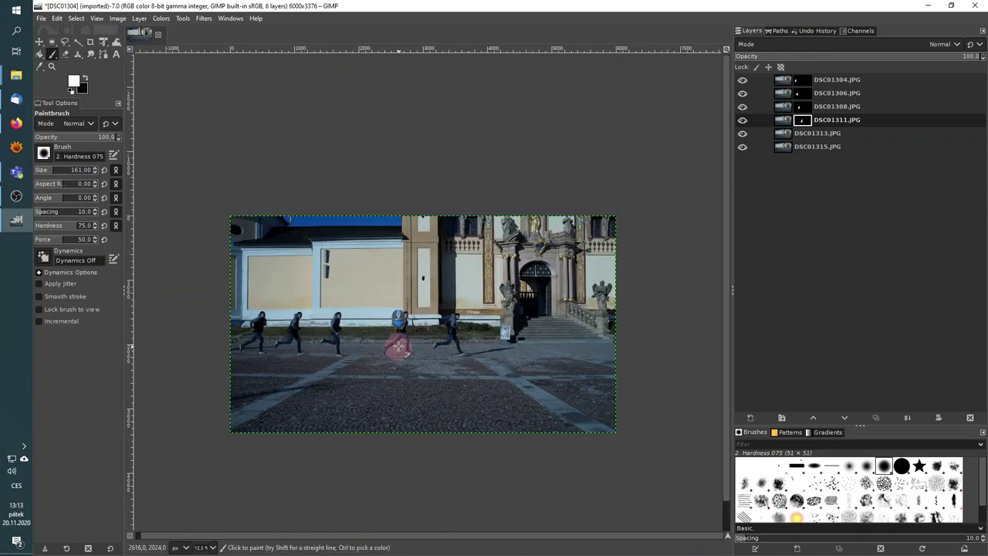
pyautogui.scroll(1, 324, 344)
pyautogui.scroll(1, 309, 342)
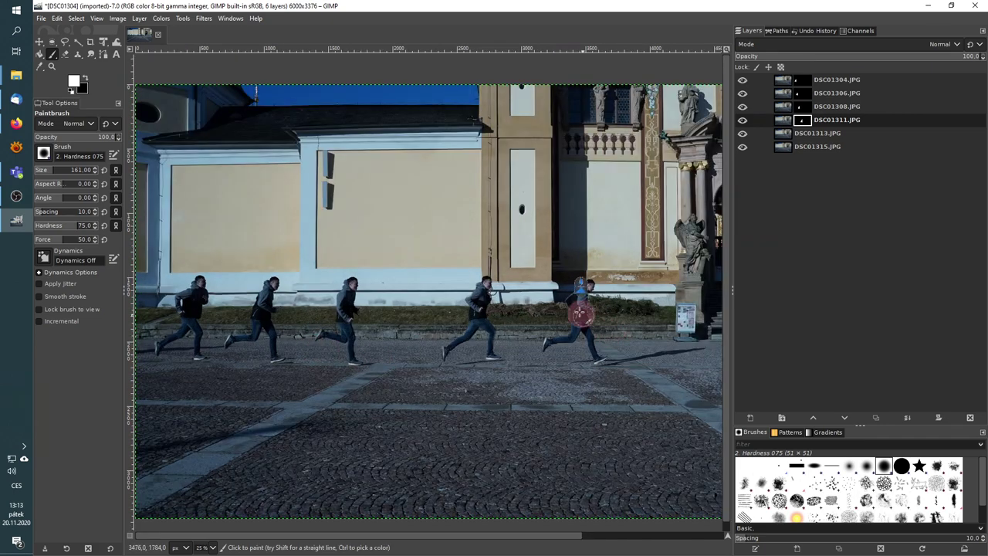
pyautogui.scroll(-1, 430, 312)
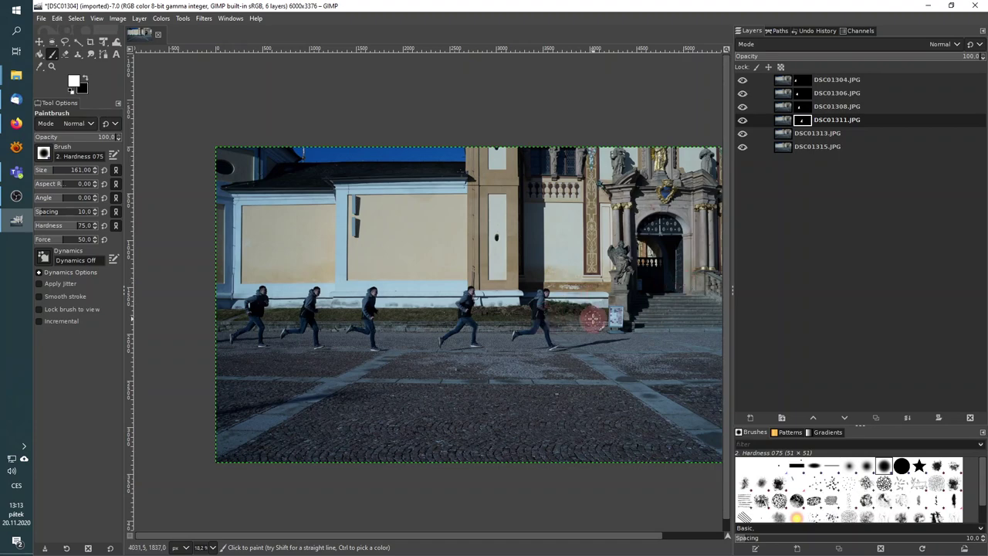
pyautogui.scroll(-1, 598, 316)
pyautogui.scroll(1, 599, 316)
pyautogui.scroll(1, 598, 316)
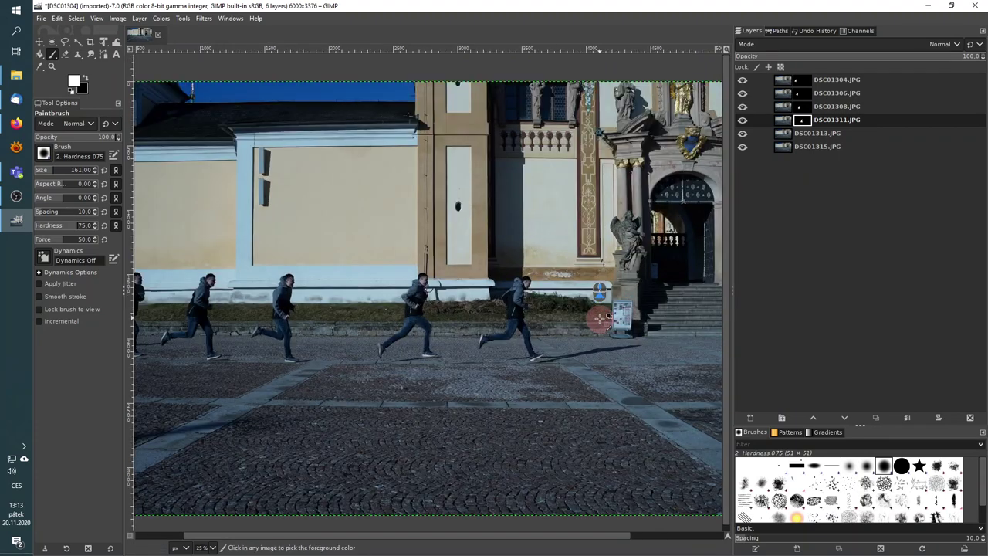
pyautogui.scroll(-2, 600, 317)
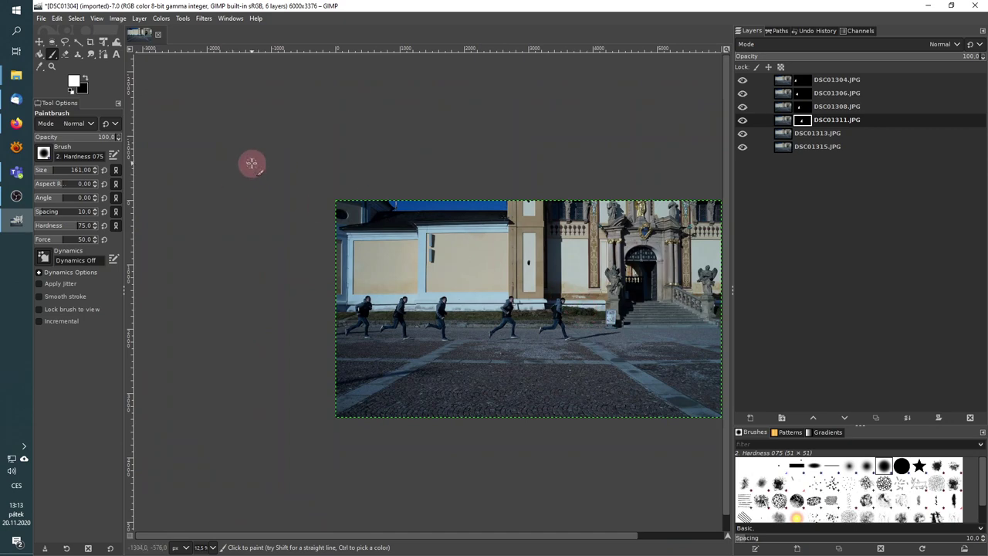